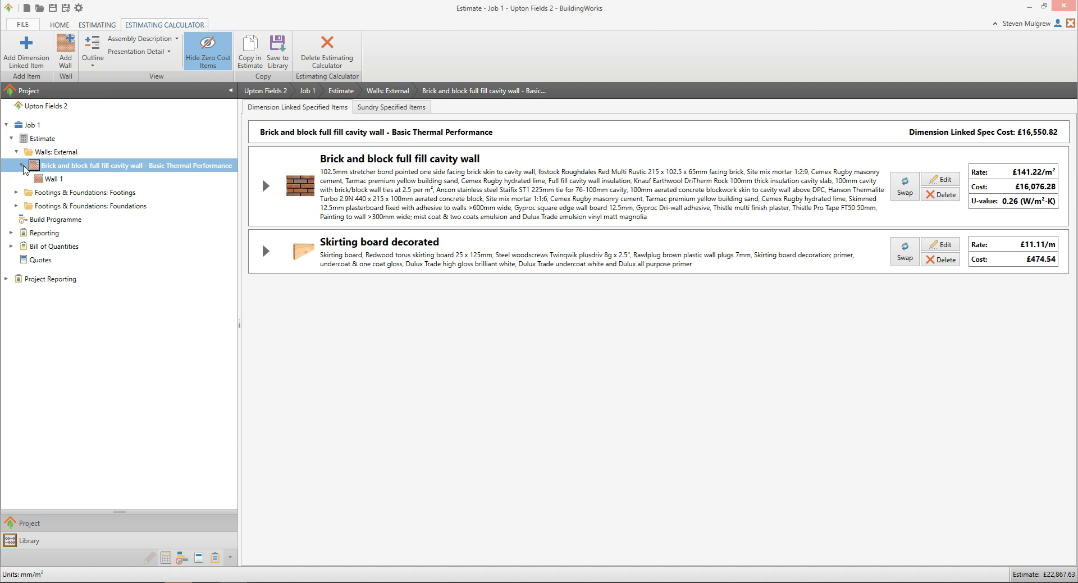
Start adding an external doorset to Wall 1 and enlarge the selection dialog
left_click(47, 180)
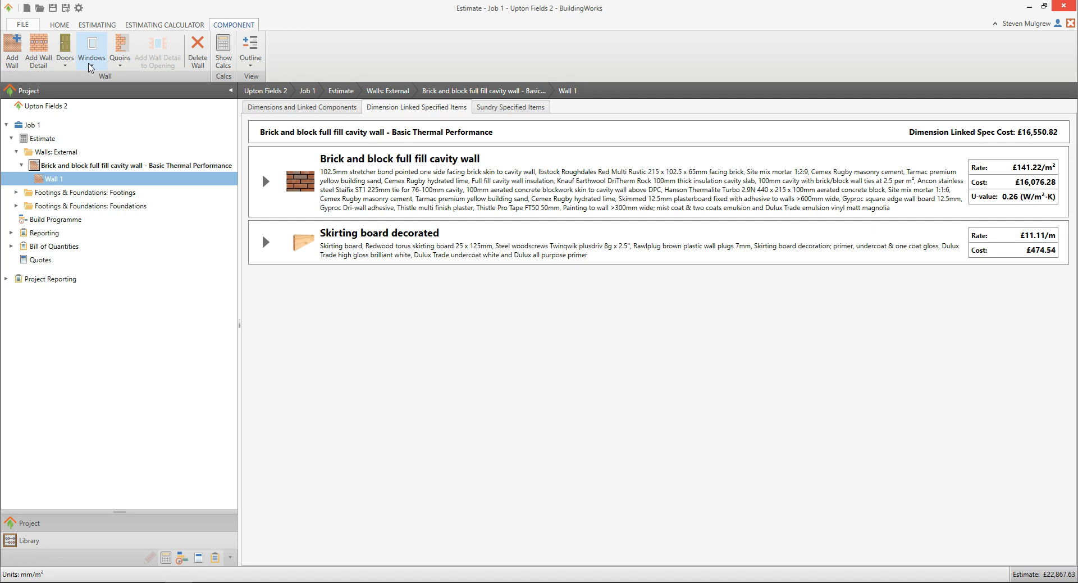
left_click(67, 62)
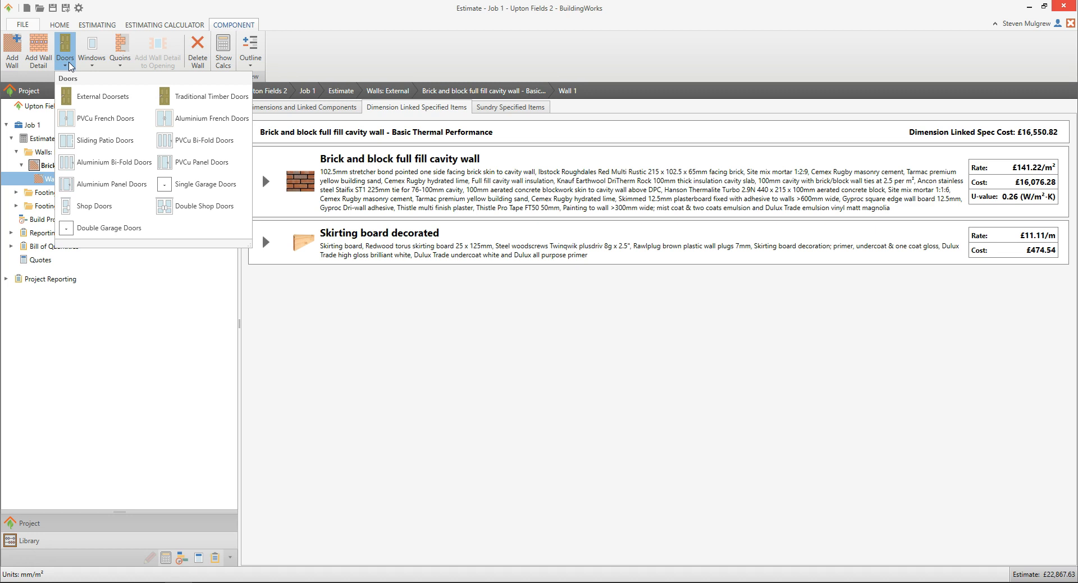
left_click(104, 95)
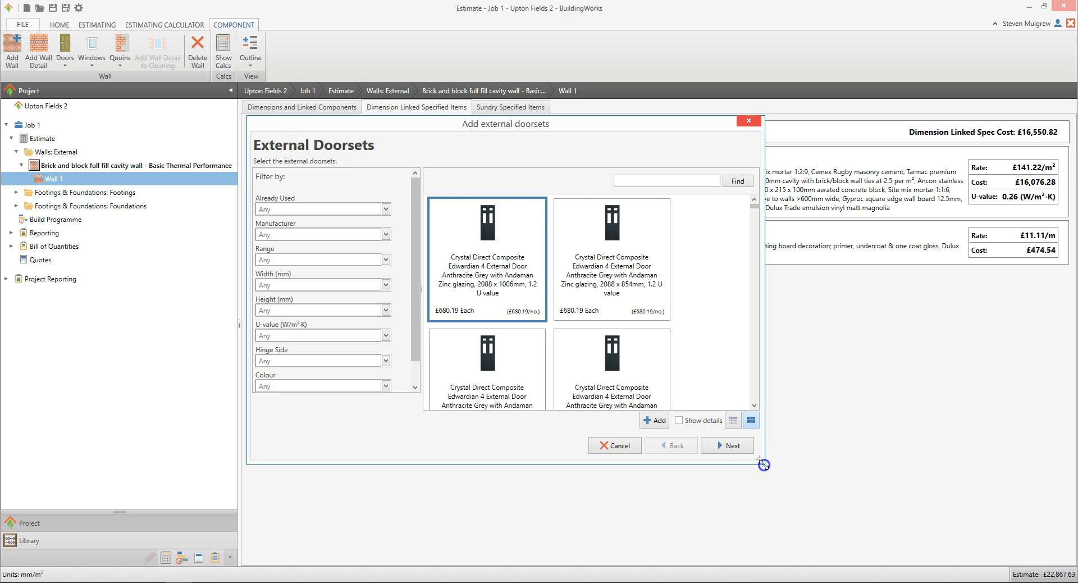
left_click_drag(764, 464, 870, 514)
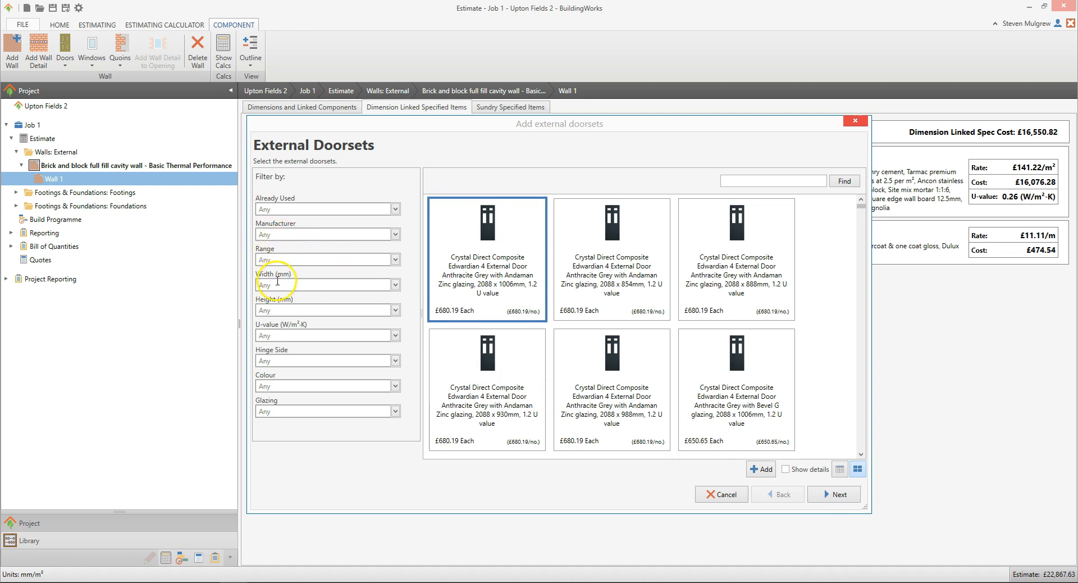
Filter the external doorsets by the colour Duck Egg Blue
left_click(282, 387)
left_click(395, 385)
left_click_drag(397, 409, 396, 469)
left_click(363, 472)
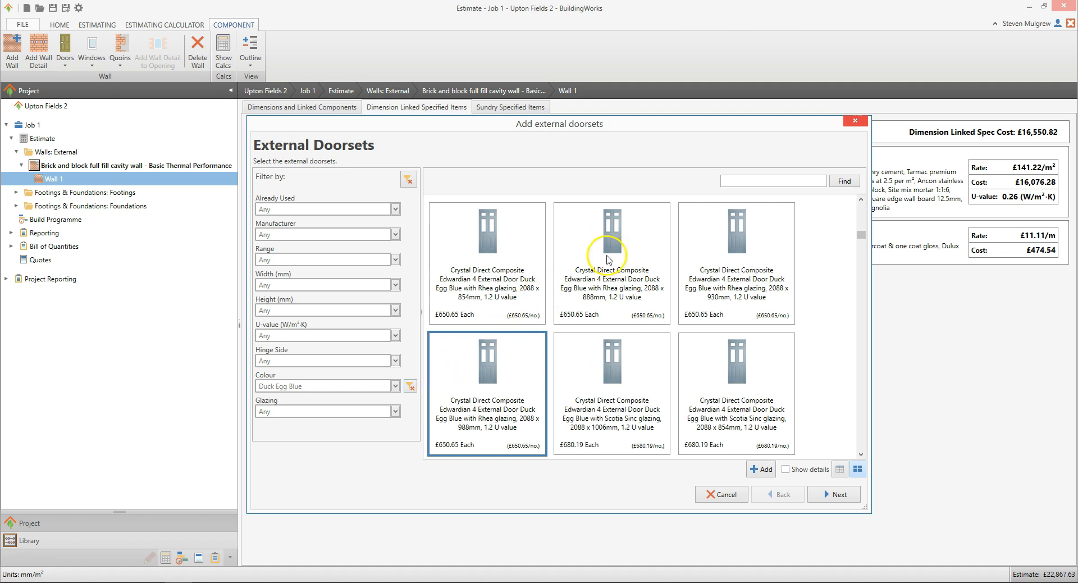
Search the doorsets for "edwardian" and choose the Crystal Direct Composite Edwardian 4 in Duck Egg Blue with Finesse Zinc glazing, 2088 x 988mm
left_click(752, 181)
type("edwardian")
left_click(845, 181)
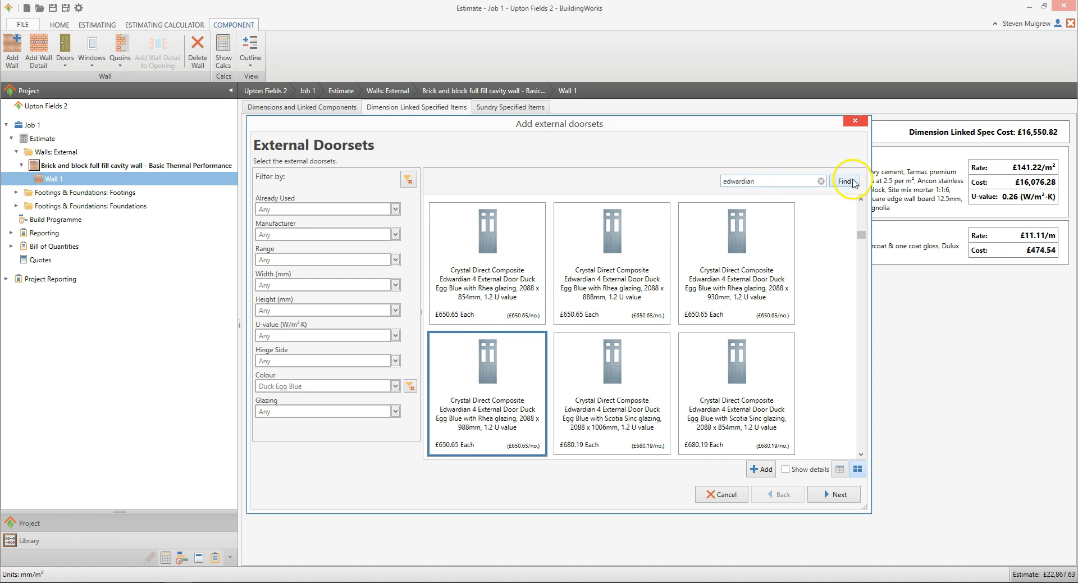
left_click_drag(863, 366, 864, 290)
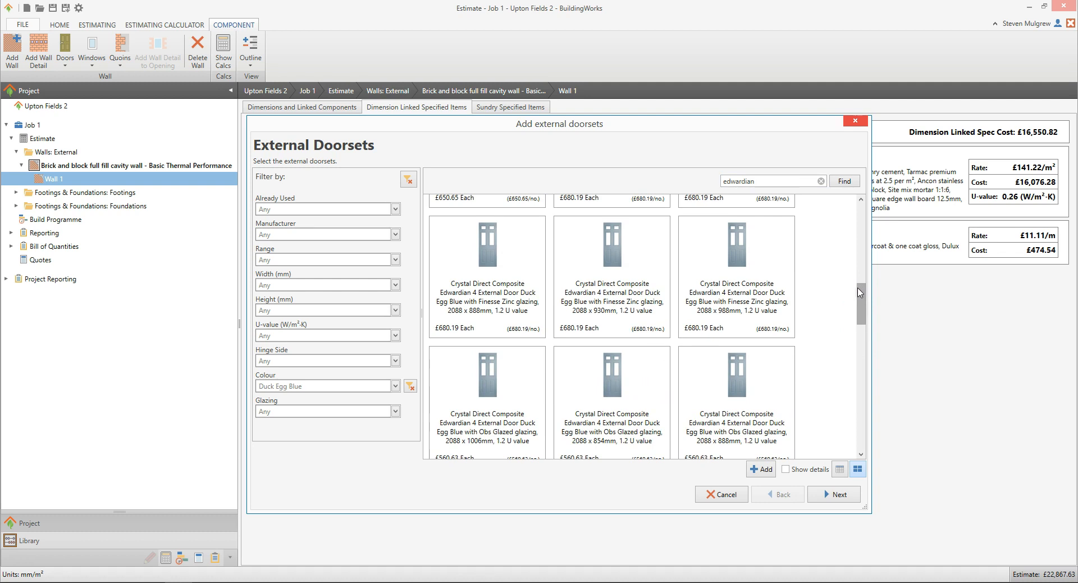
left_click(731, 302)
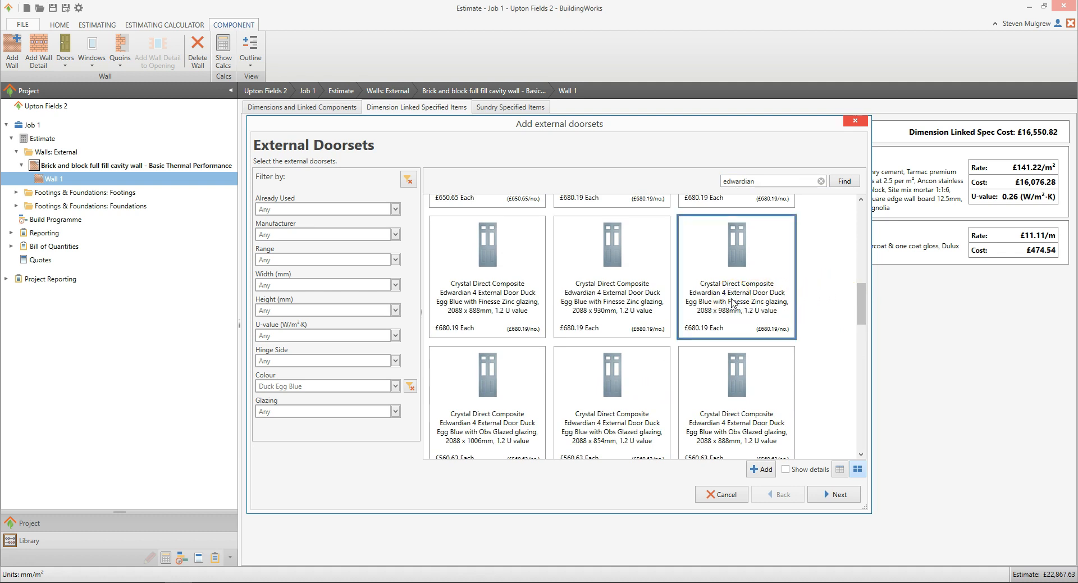
left_click(852, 496)
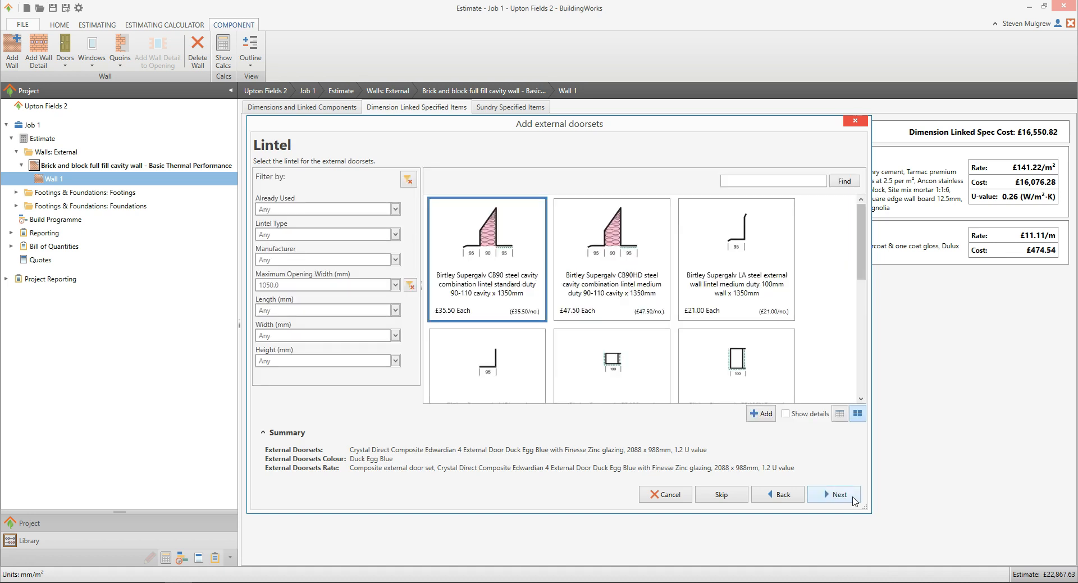
Accept the Birtley Supergalv CB90 standard duty 1350mm lintel and choose the specification External doorset with cavity tray
left_click(830, 498)
left_click(847, 495)
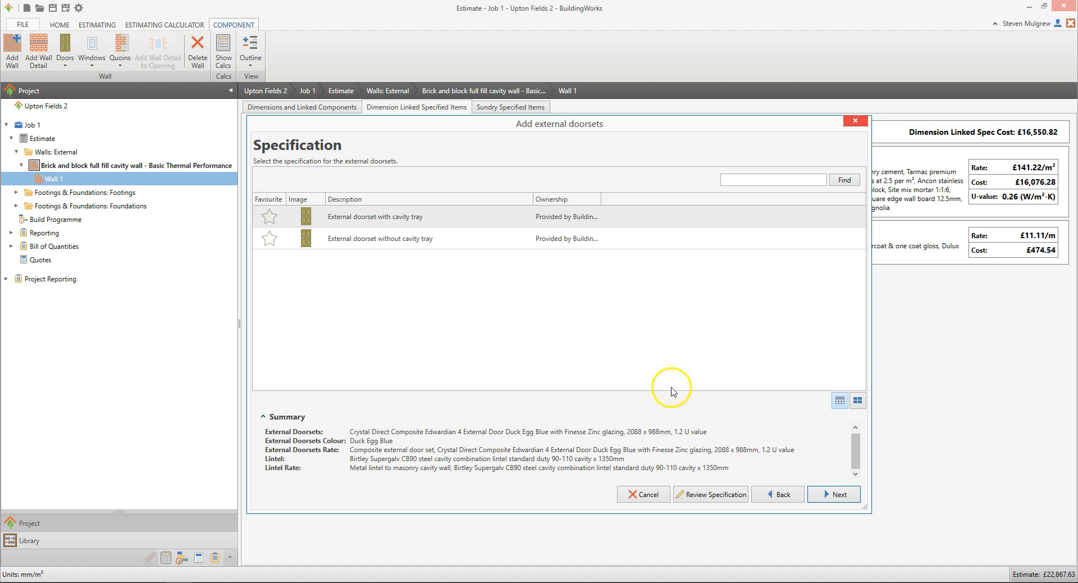
left_click(451, 223)
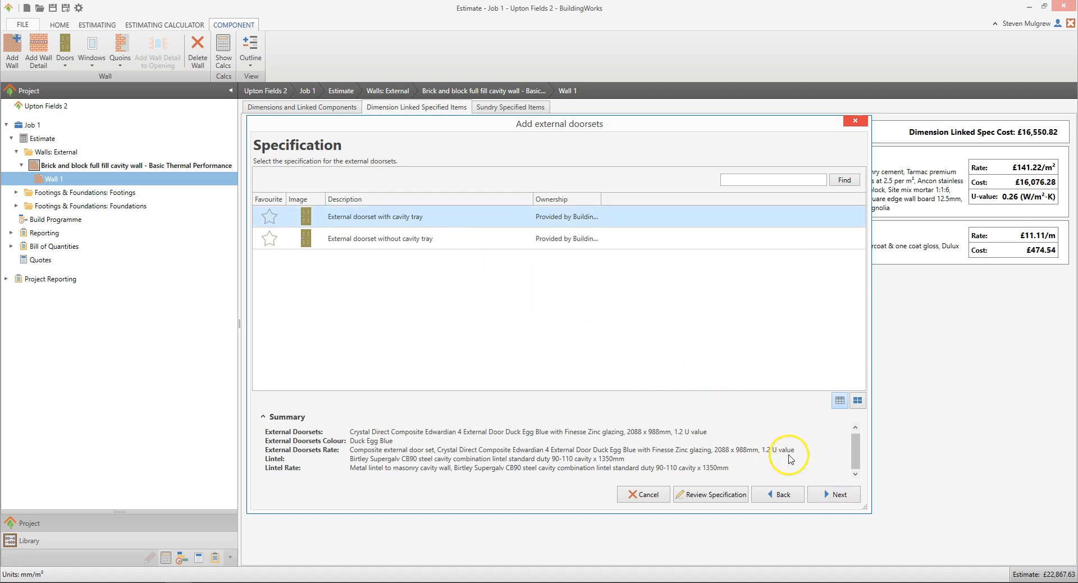
left_click(842, 496)
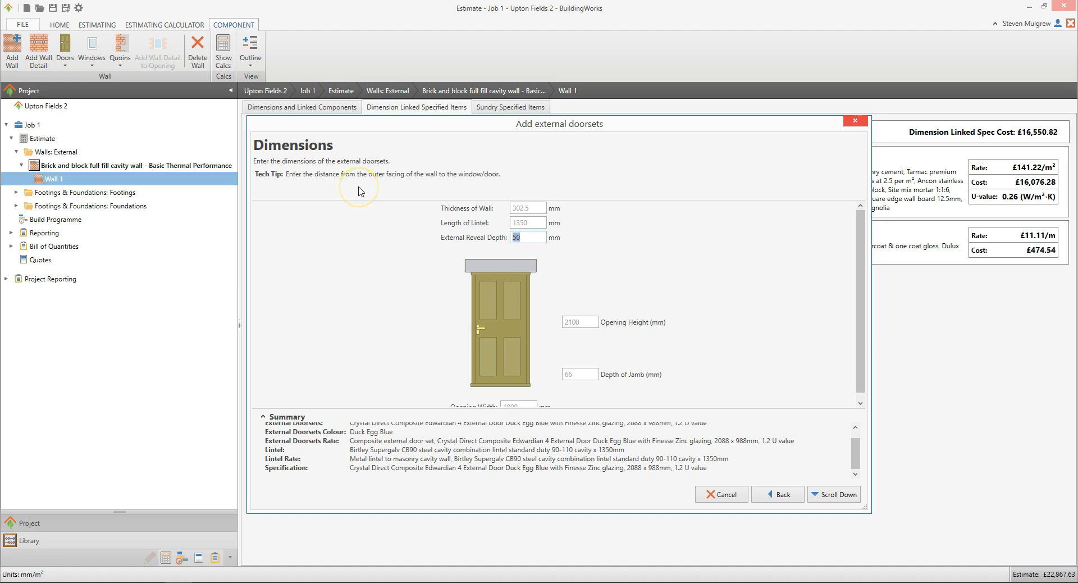
Keep the default door dimensions, set the cavity weep vents quantity to 3 and finish adding the doorset
left_click_drag(859, 350, 865, 386)
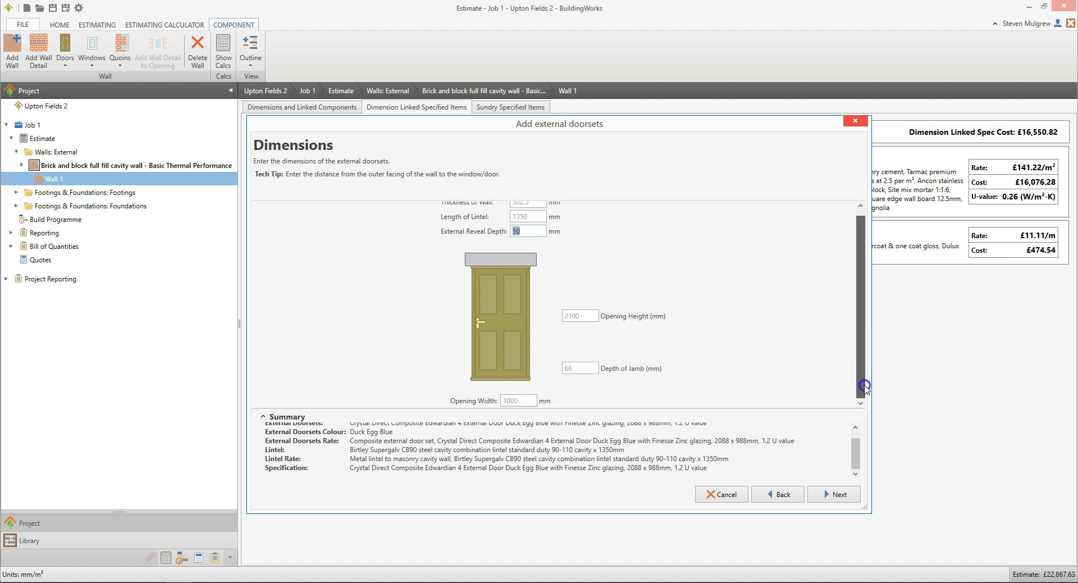
left_click(853, 497)
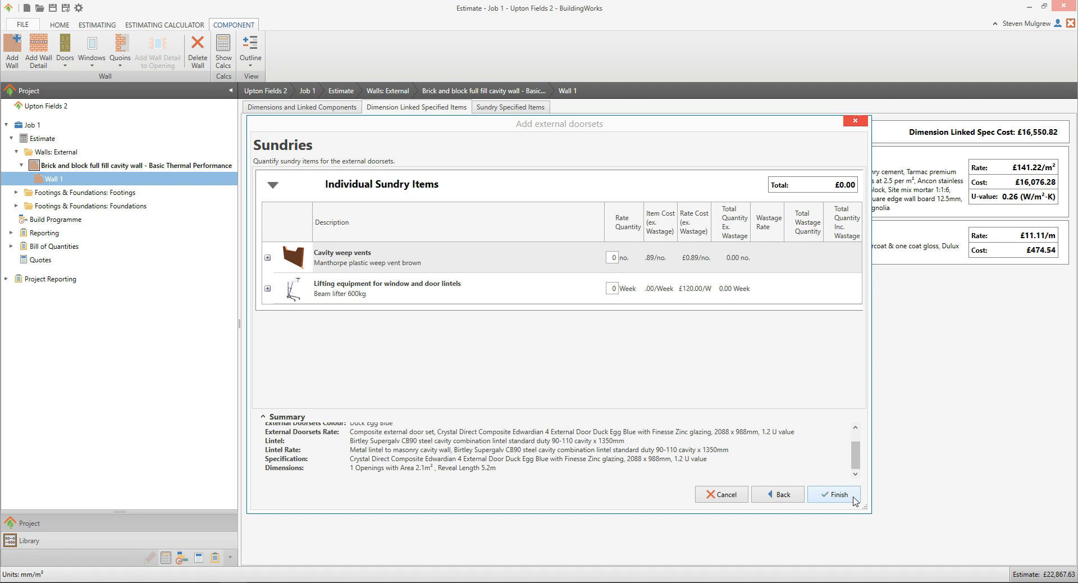
left_click(612, 258)
left_click(614, 289)
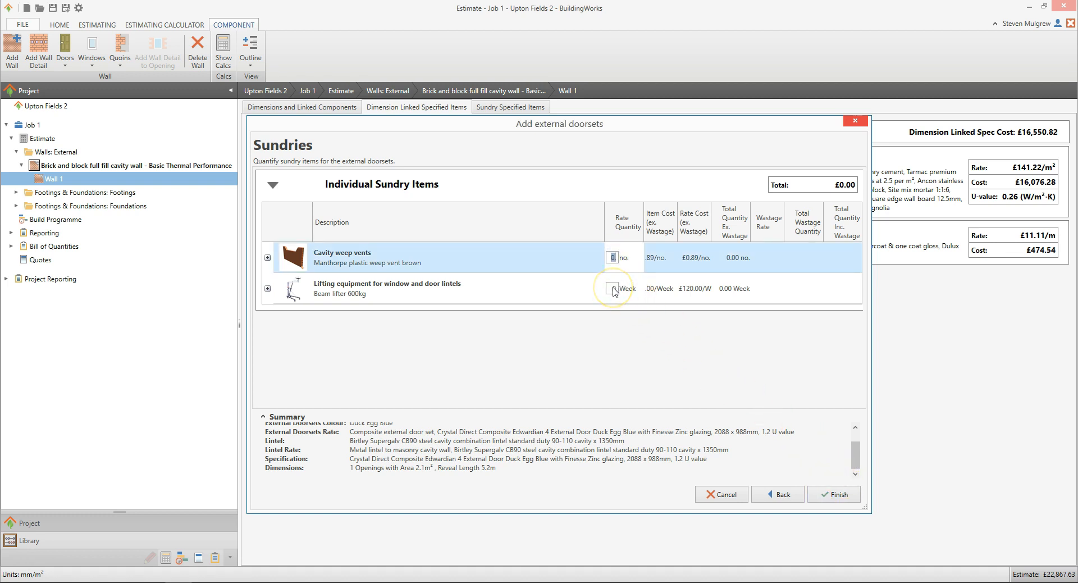
type("3")
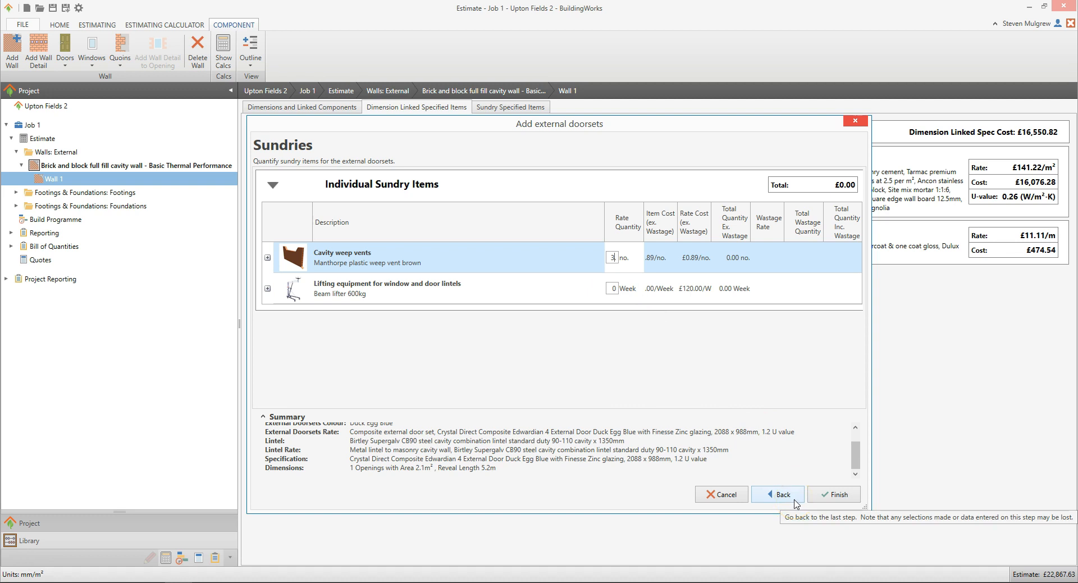
left_click(853, 494)
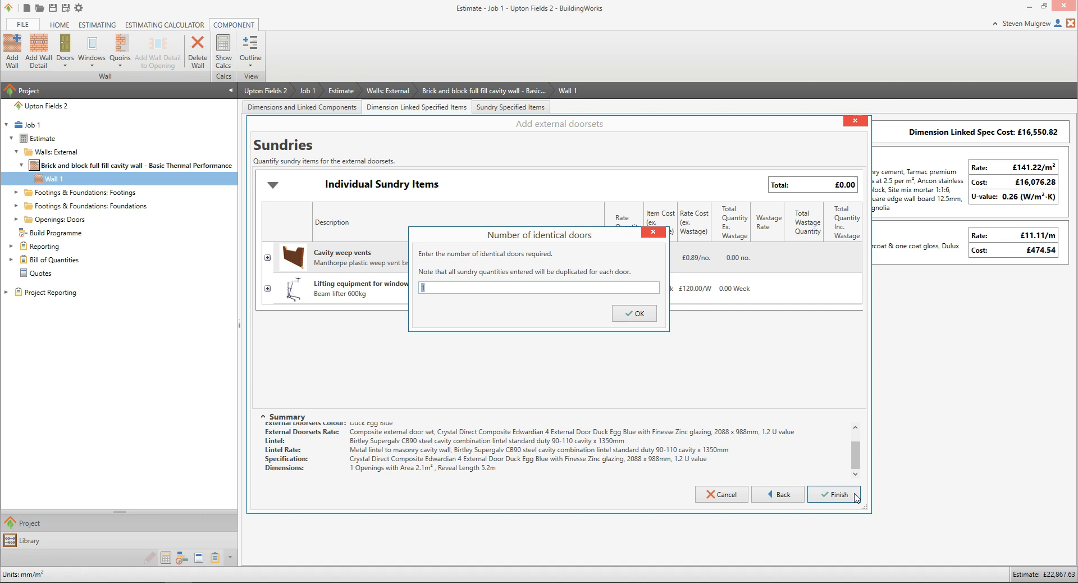
left_click(643, 314)
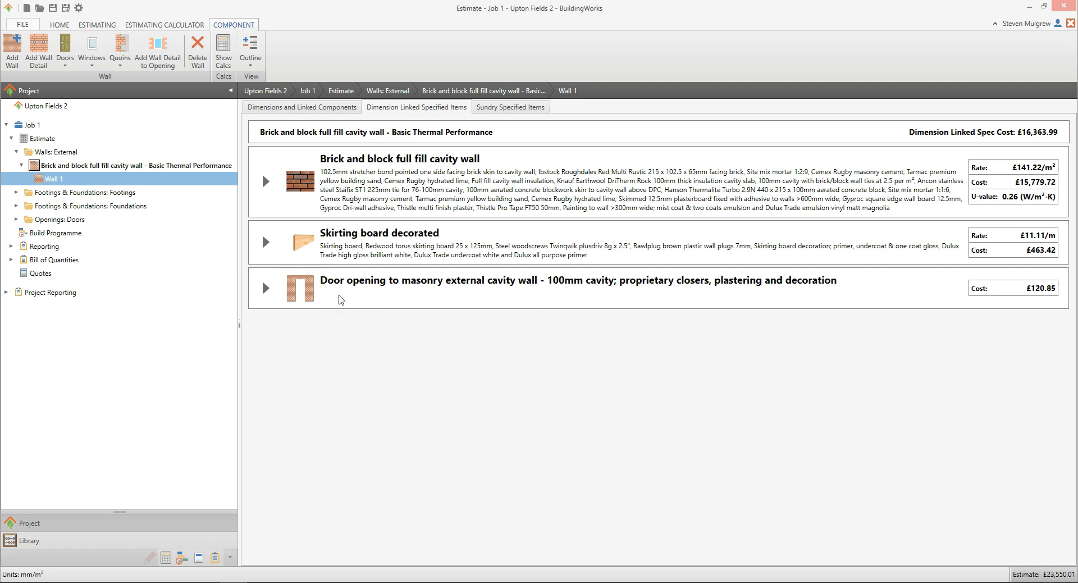
Open the new door from Wall 1's linked components and examine its dimension linked items, composite door set breakdown and sundry items
left_click(346, 108)
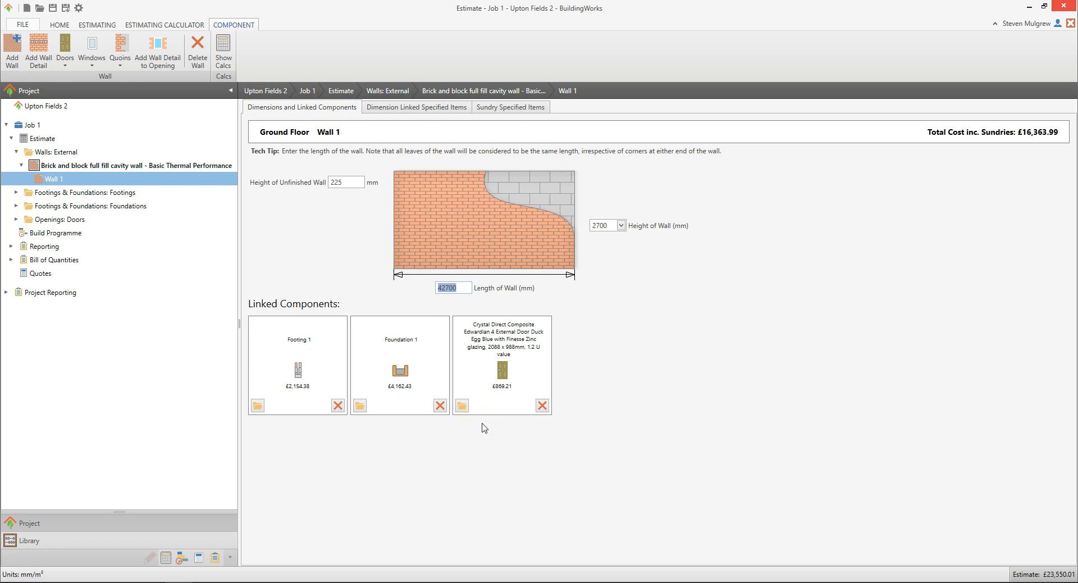
left_click(461, 405)
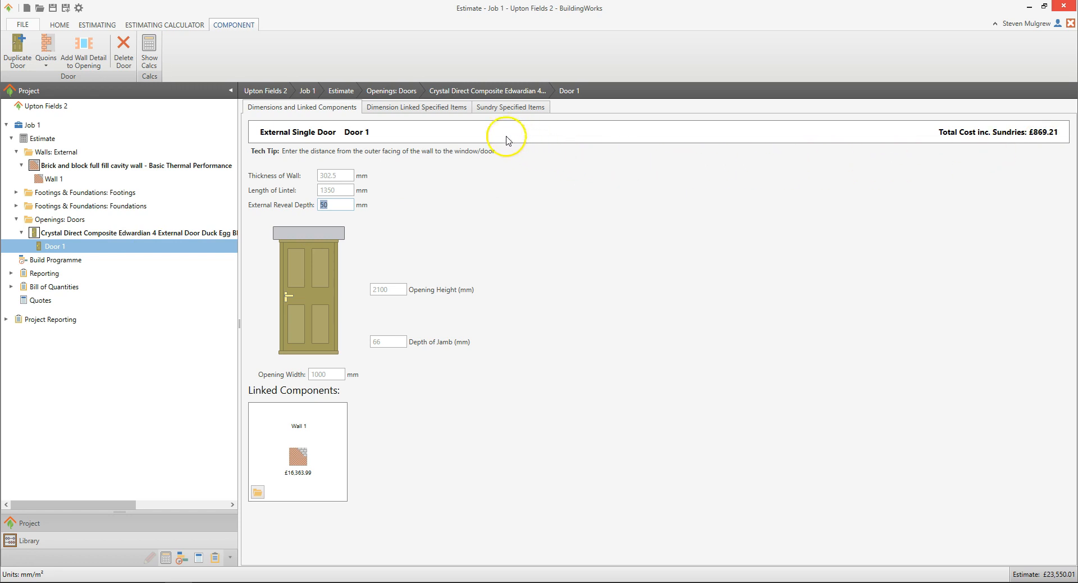
left_click(461, 111)
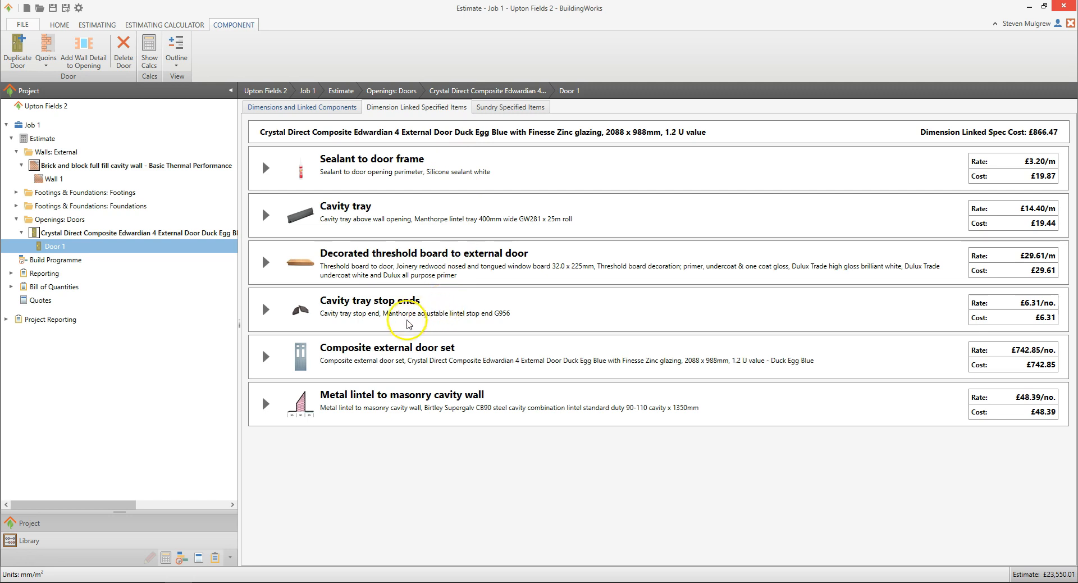
left_click(265, 357)
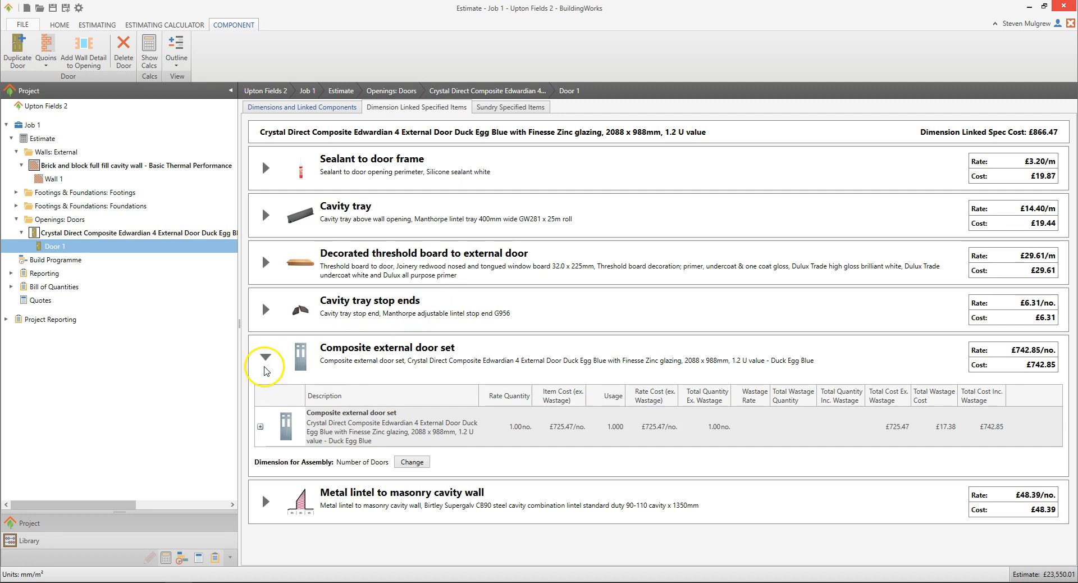
left_click(260, 427)
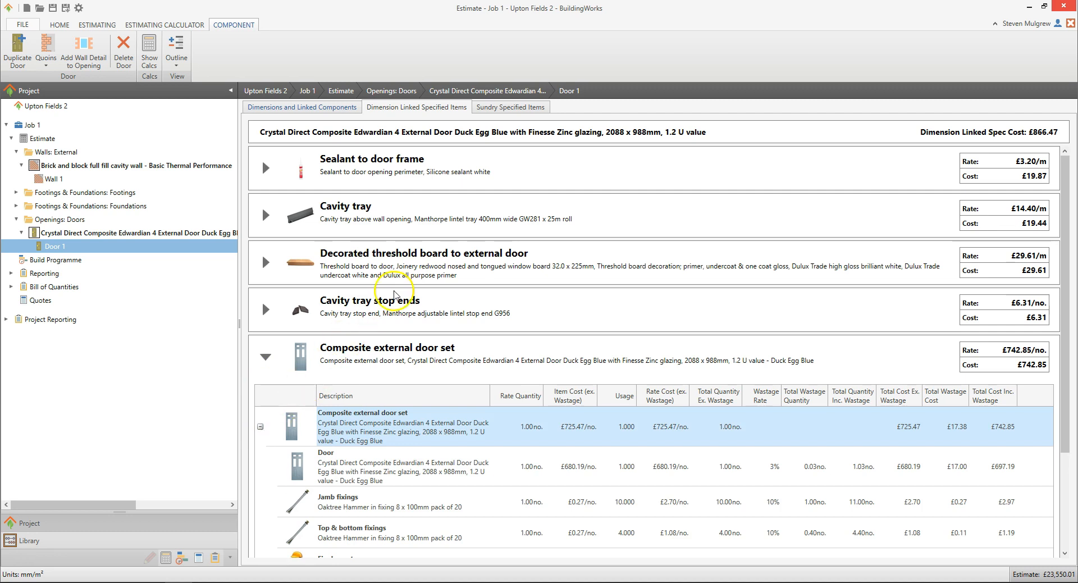
left_click(535, 109)
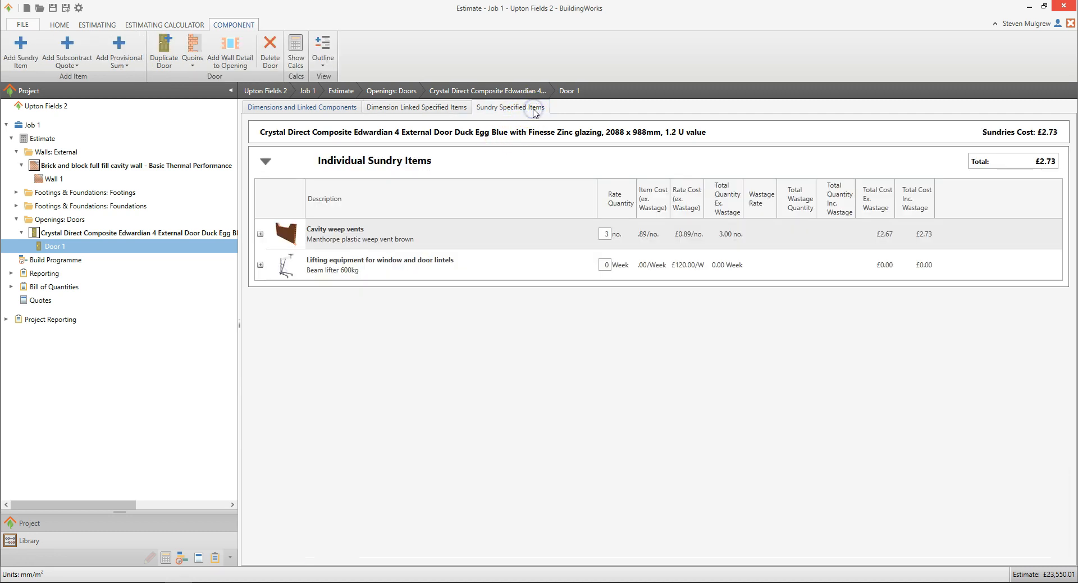